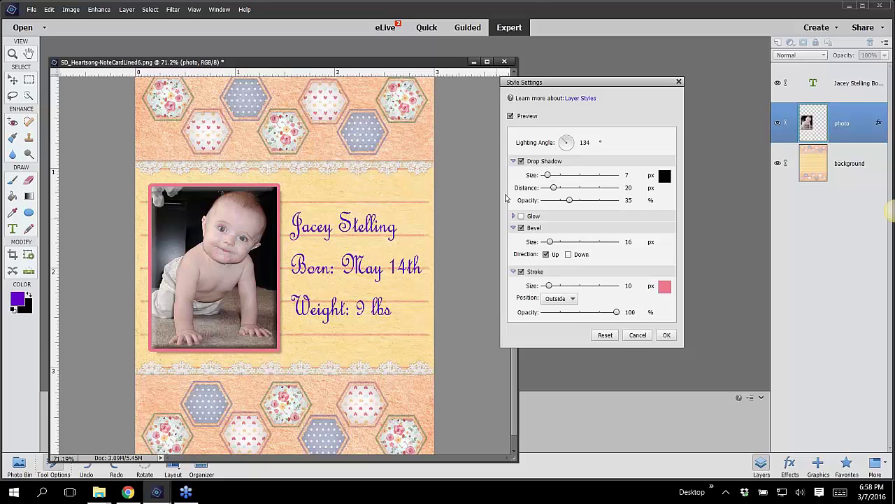
Apply the Style Settings to the photo, then close the note card document without saving.
left_click(667, 335)
left_click(505, 62)
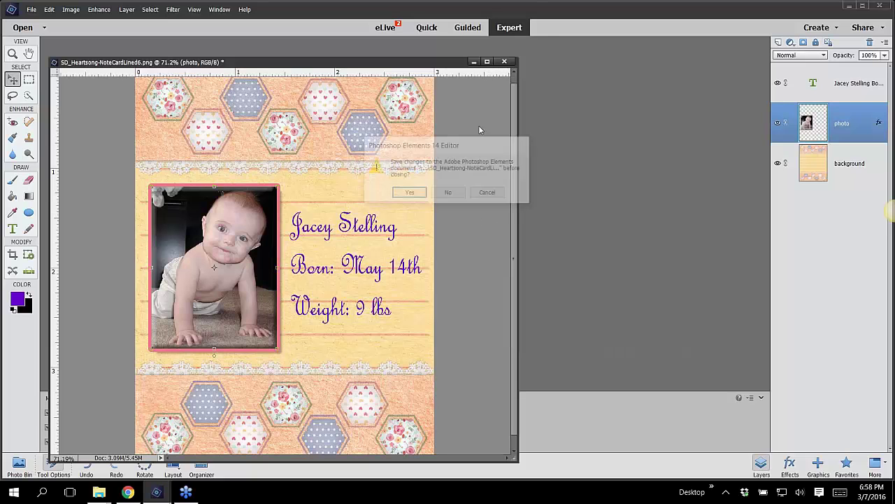
left_click(455, 195)
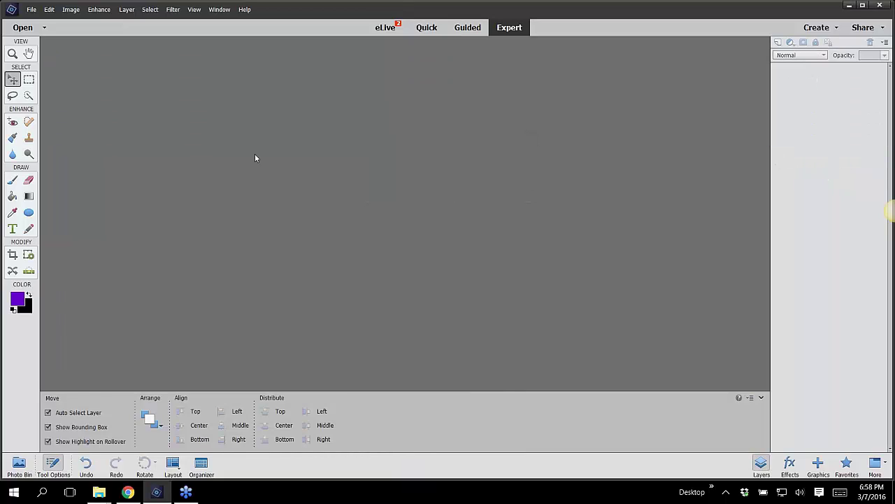
Open SD_Heartsong-P07.jpg and enlarge its document window to show the whole teal page.
left_click(32, 9)
left_click(42, 31)
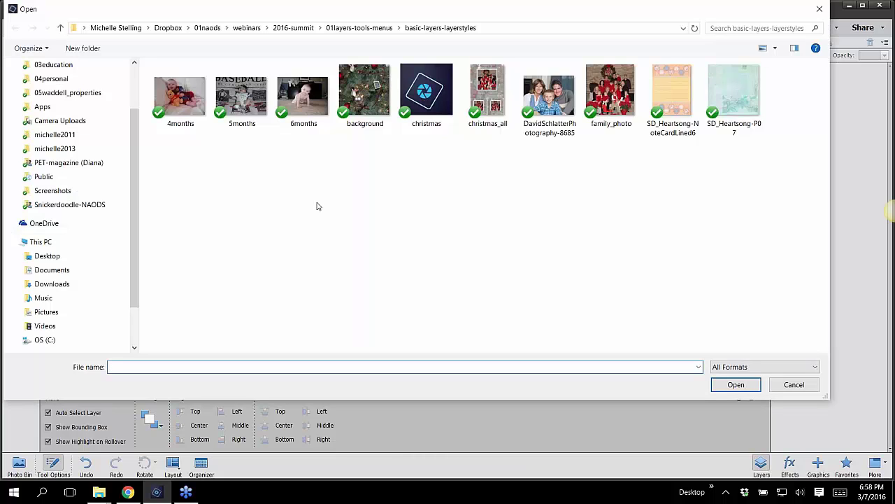
double_click(735, 91)
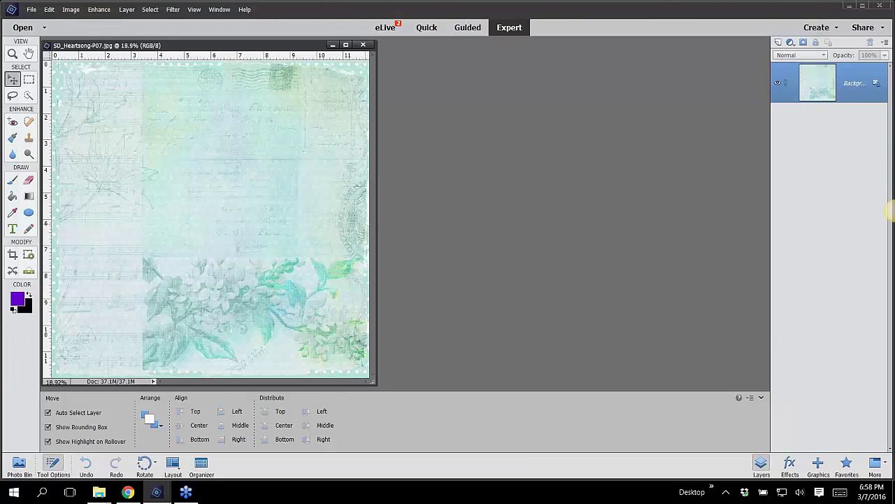
left_click_drag(376, 384, 536, 393)
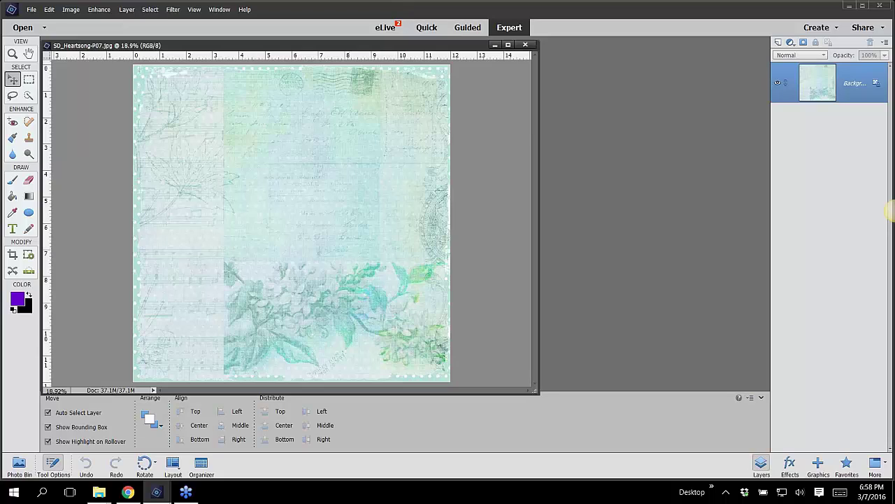
Open 6months.JPG and draw a rectangular selection around the crawling baby.
left_click(32, 10)
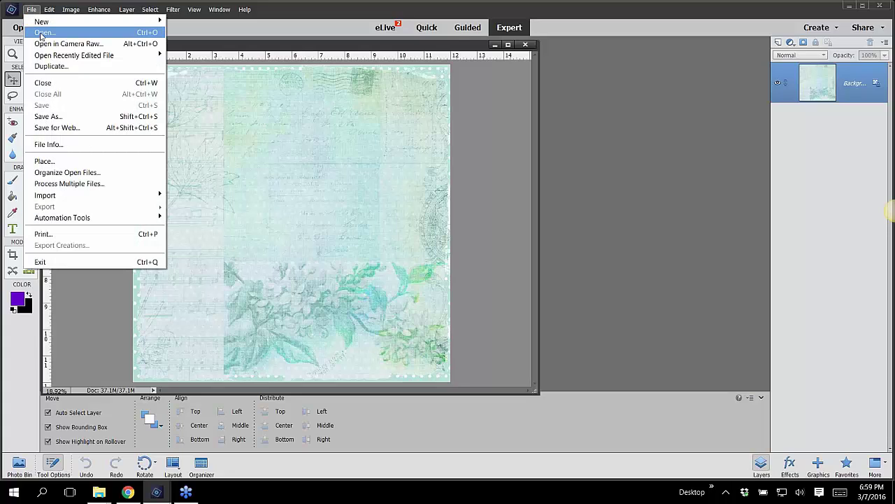
left_click(42, 33)
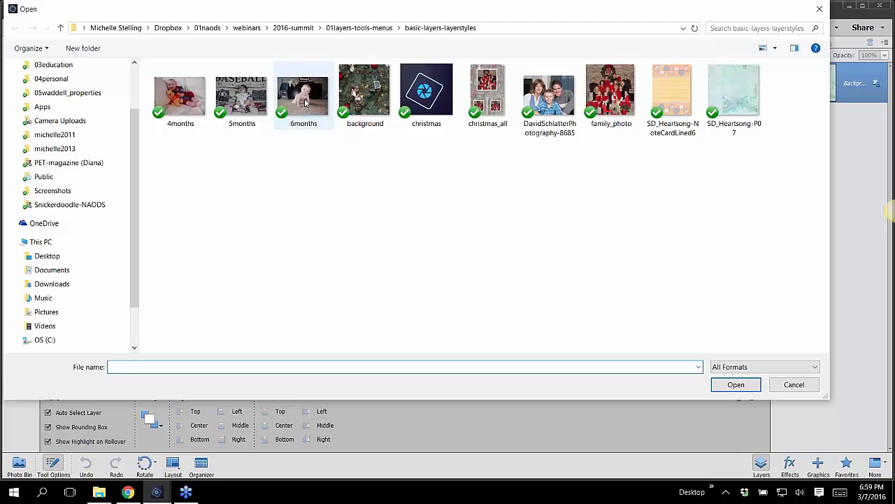
double_click(306, 94)
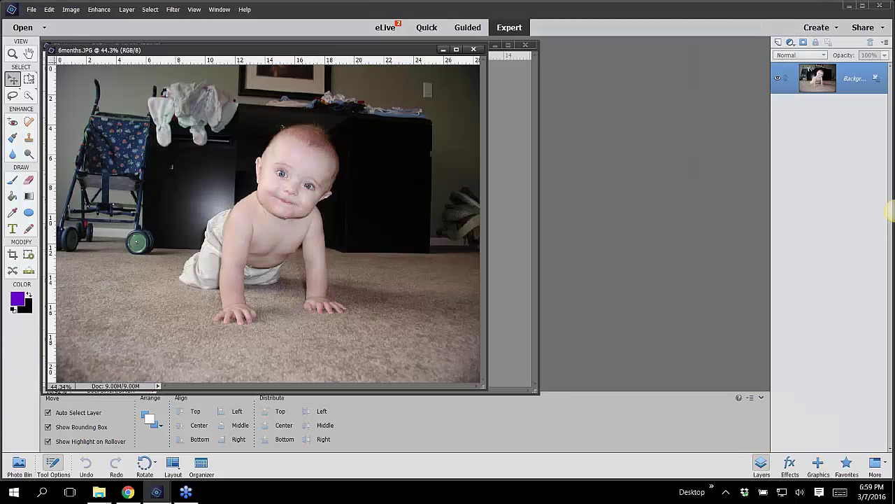
left_click(29, 81)
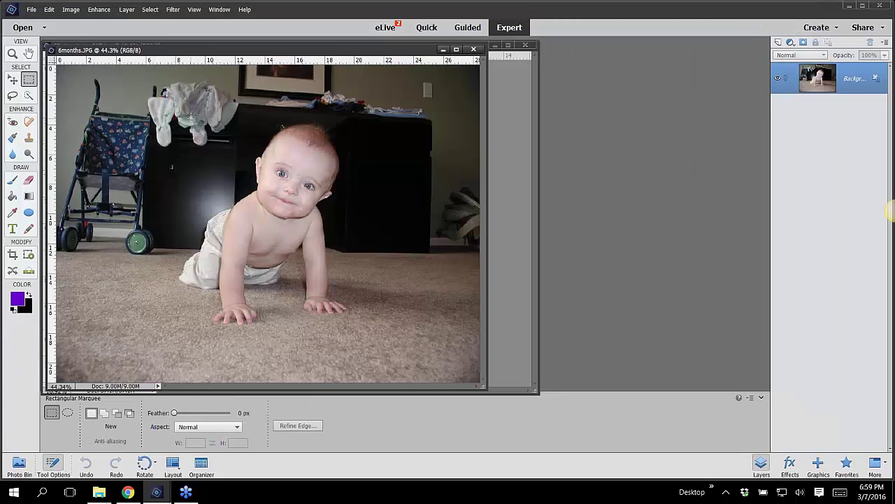
left_click_drag(188, 110, 360, 340)
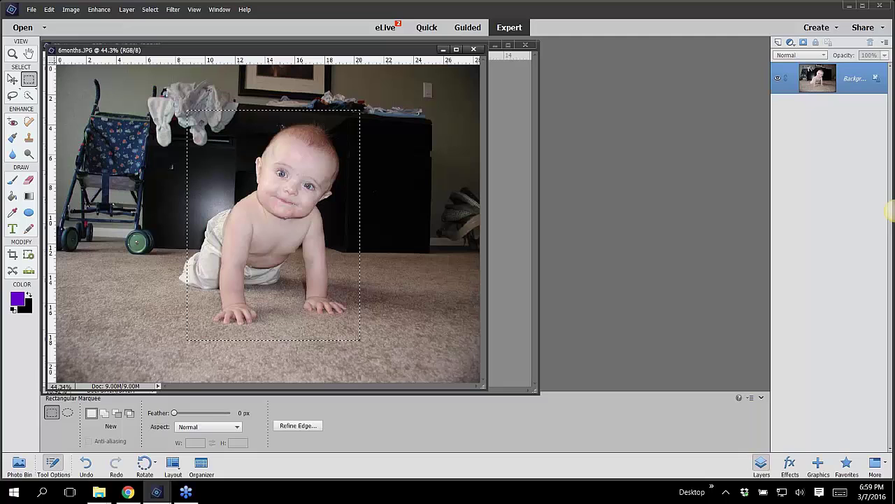
Drag the crawling-baby selection onto the Heartsong page as Layer 1.
left_click(13, 79)
left_click_drag(195, 53, 489, 92)
left_click_drag(557, 220, 198, 120)
left_click(695, 177)
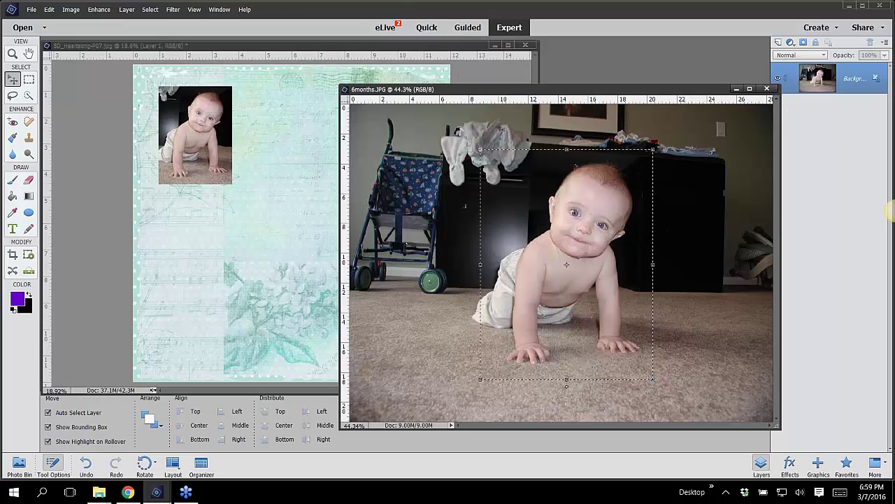
Close 6months and open 5months.JPG, moving its window aside to reveal the page.
left_click(767, 88)
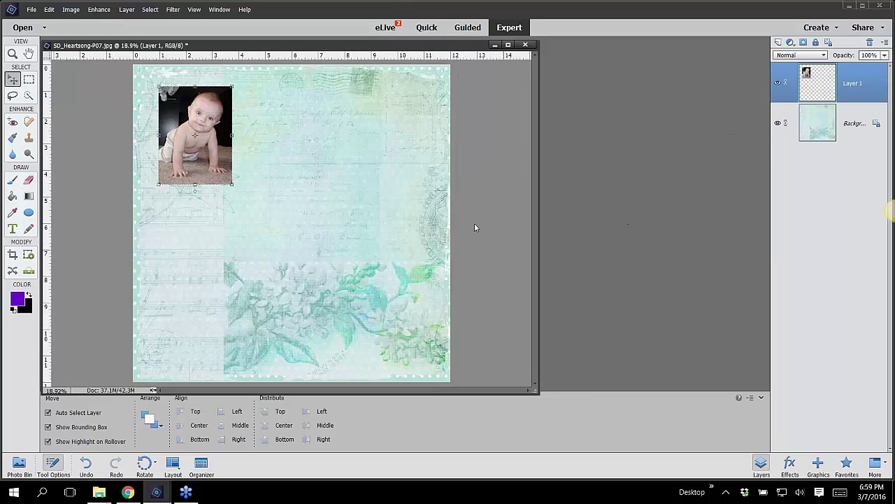
left_click(32, 9)
left_click(42, 33)
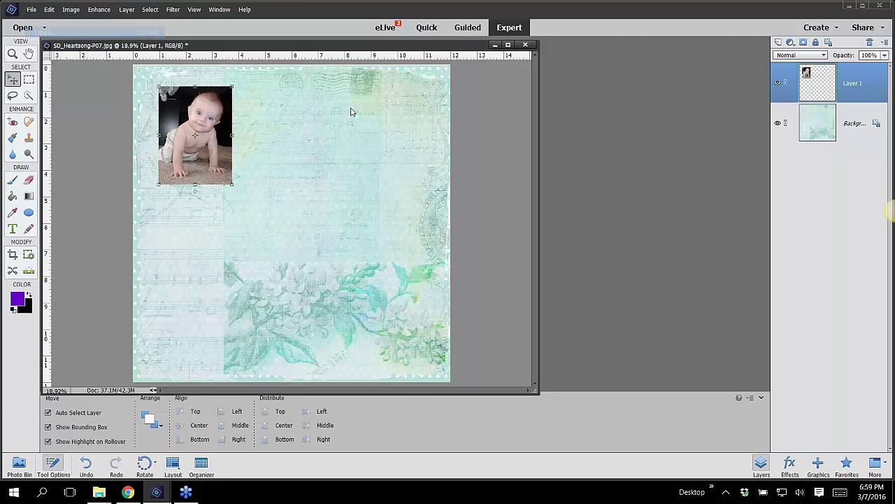
double_click(237, 91)
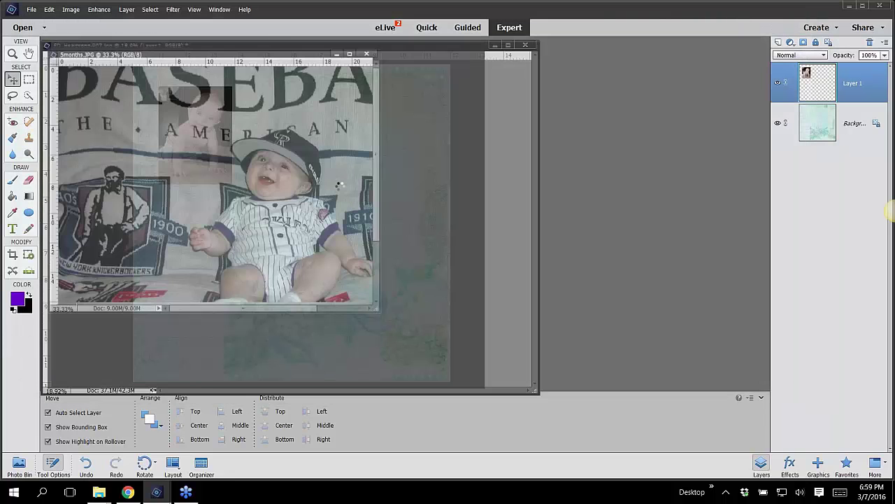
left_click(29, 80)
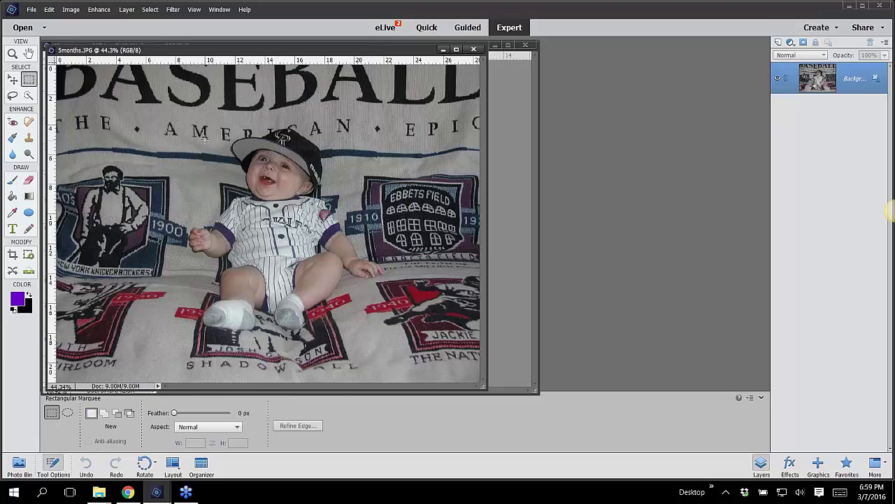
left_click_drag(190, 118, 383, 355)
left_click(176, 111)
left_click_drag(247, 51, 467, 65)
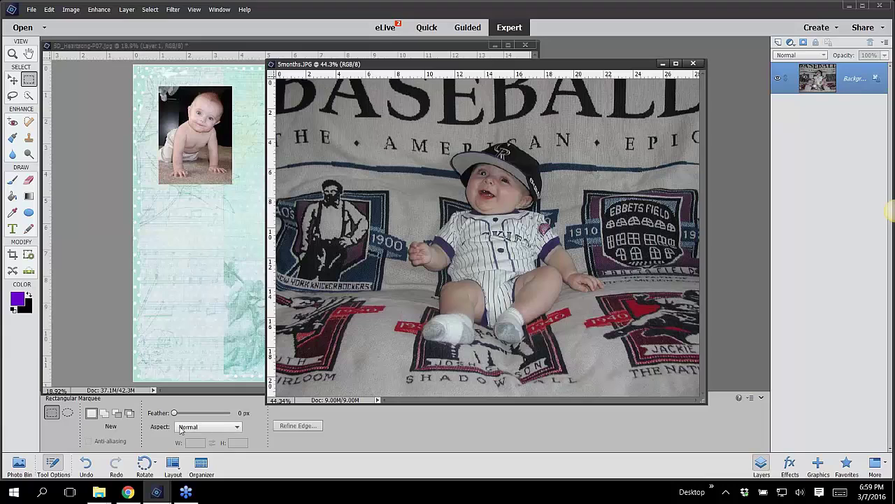
Set the Rectangular Marquee feather to 10 px.
left_click_drag(174, 413, 184, 416)
left_click_drag(183, 416, 212, 417)
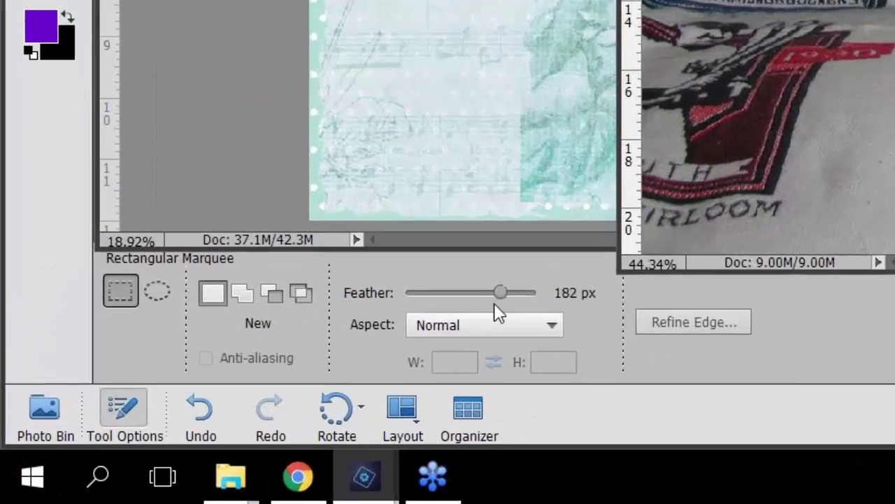
left_click_drag(494, 302, 424, 301)
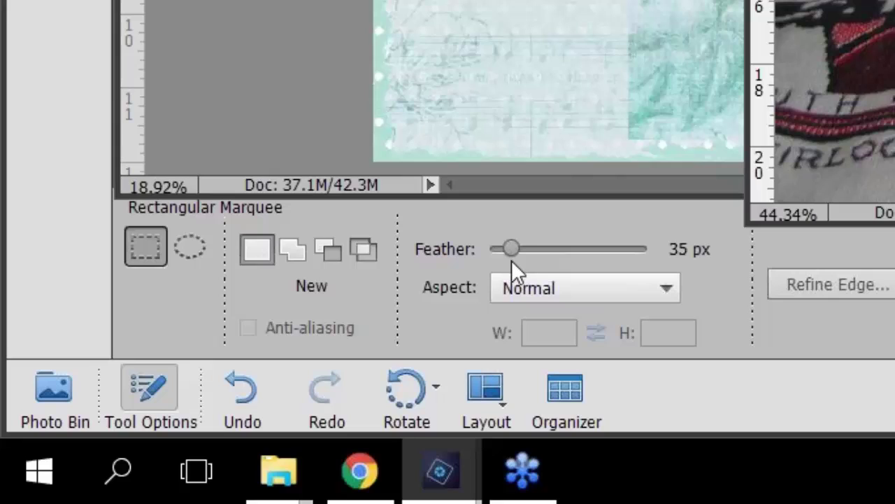
left_click_drag(511, 260, 496, 262)
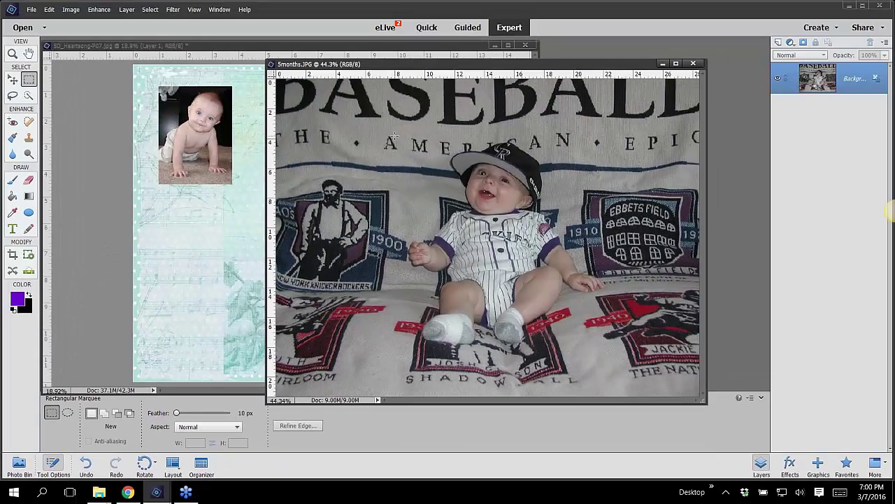
Select the baseball baby with a feathered rectangle and drag it onto the page as Layer 2.
left_click_drag(396, 134, 606, 372)
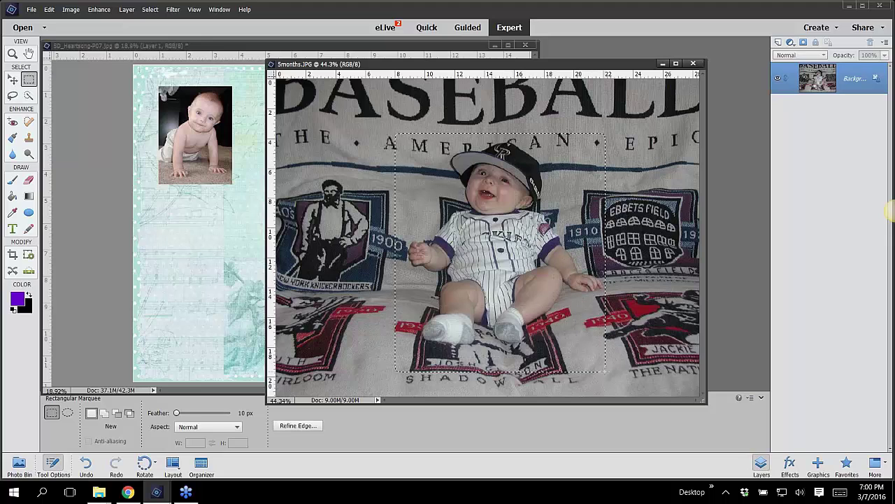
left_click(13, 79)
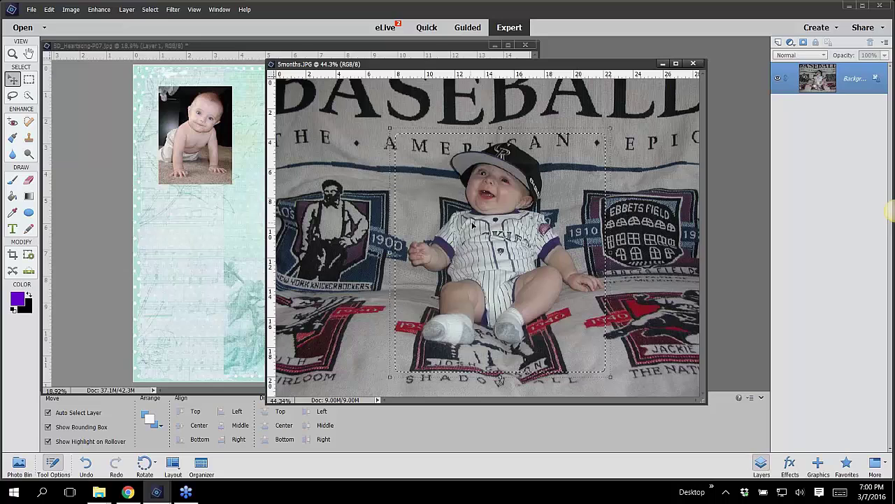
left_click_drag(474, 225, 276, 136)
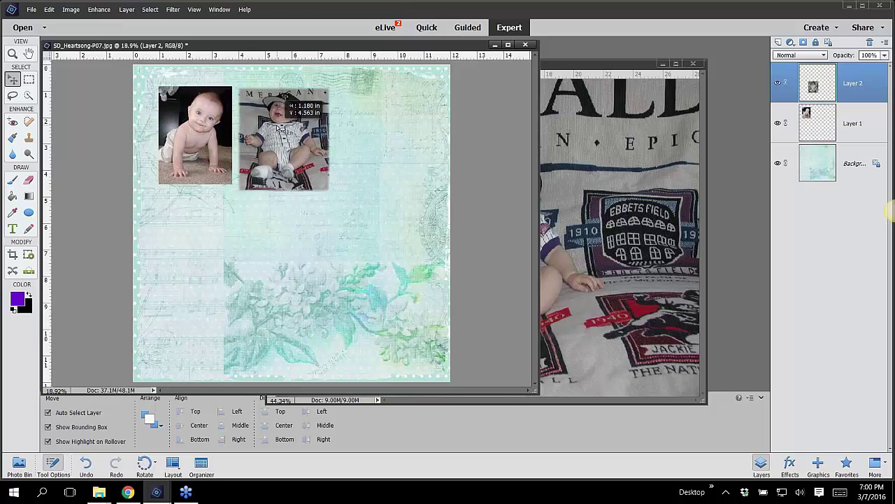
scroll(278, 133, "up", 2)
Shift the baseball and crawling photos down and right, side by side near the top.
scroll(195, 137, "up", 3)
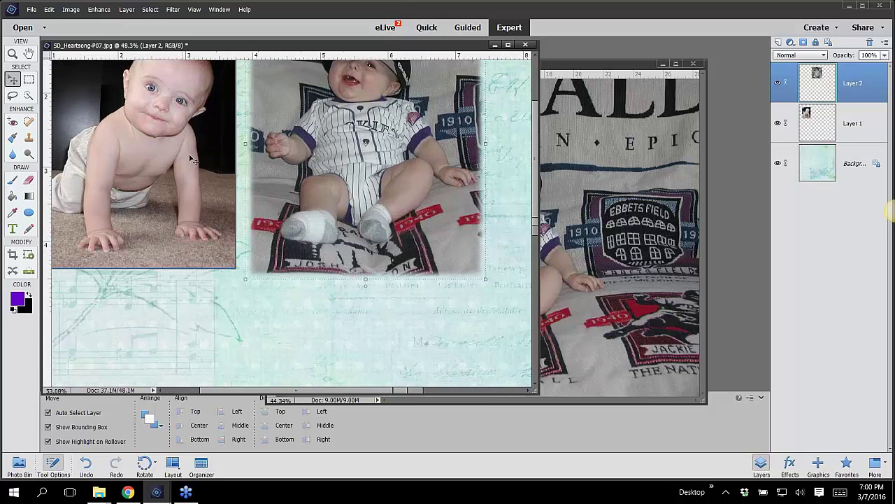
left_click_drag(353, 175, 388, 204)
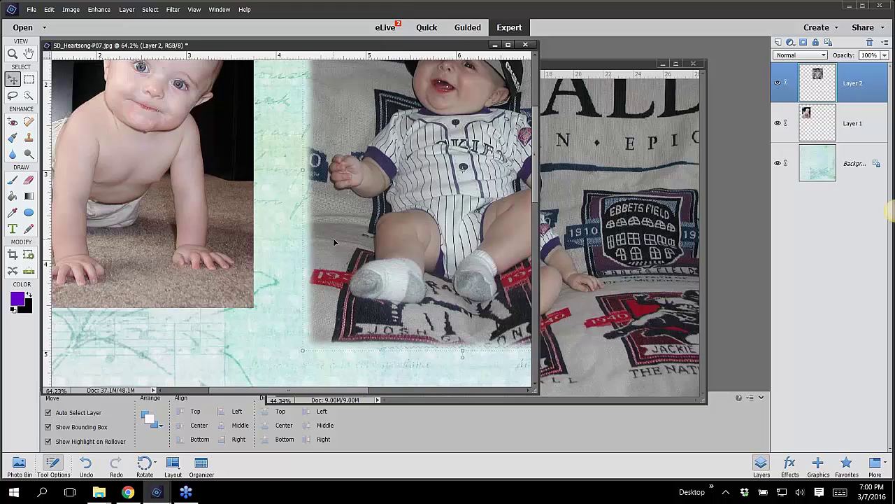
left_click_drag(198, 197, 212, 246)
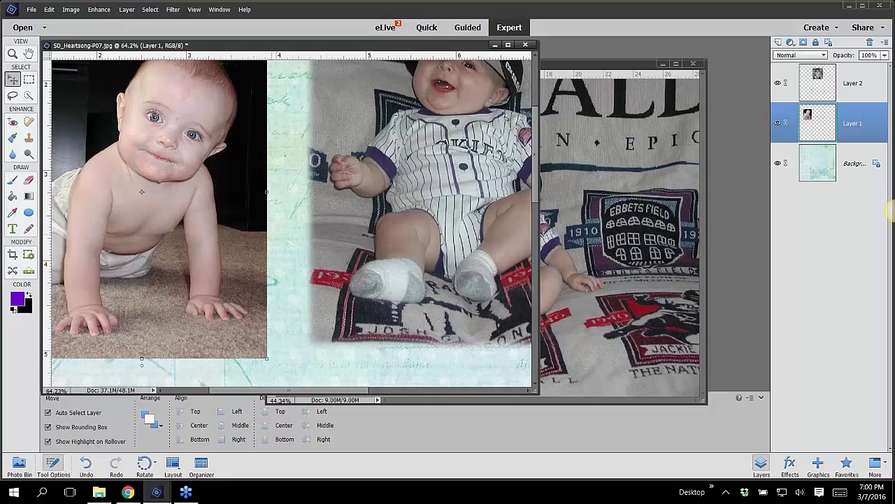
left_click(281, 235)
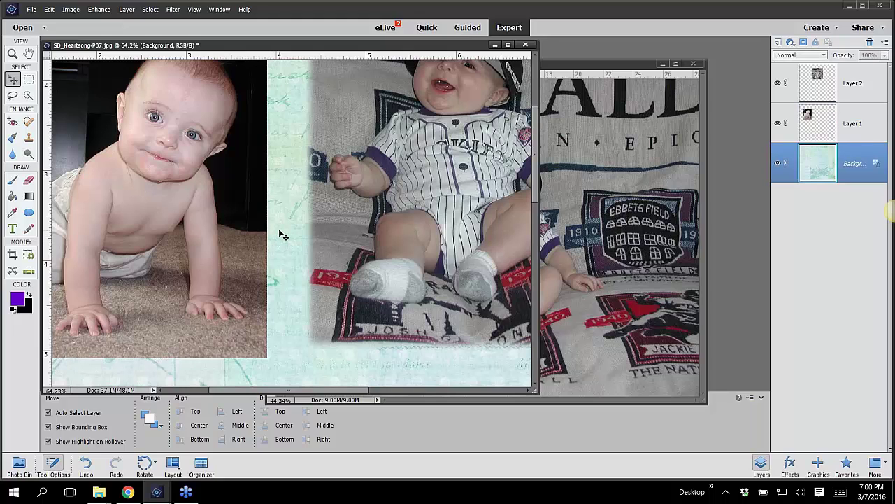
scroll(302, 226, "down", 5)
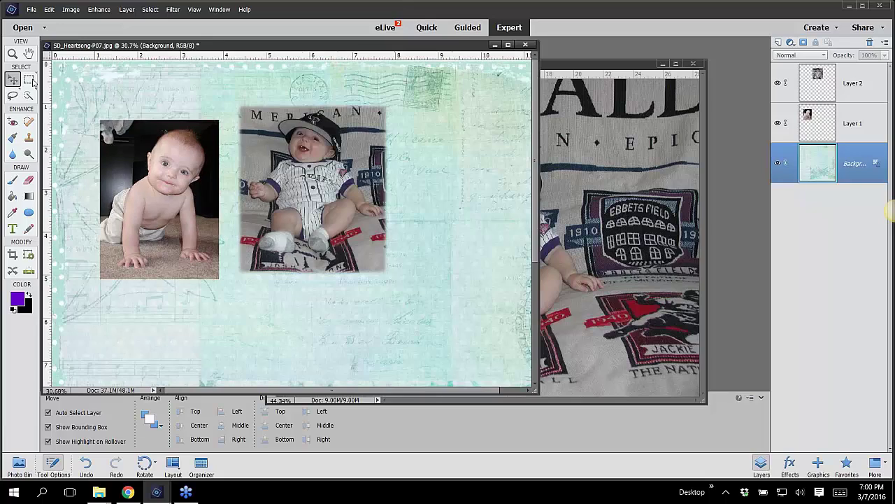
Set the Rectangular Marquee feather to 35 px.
left_click(29, 80)
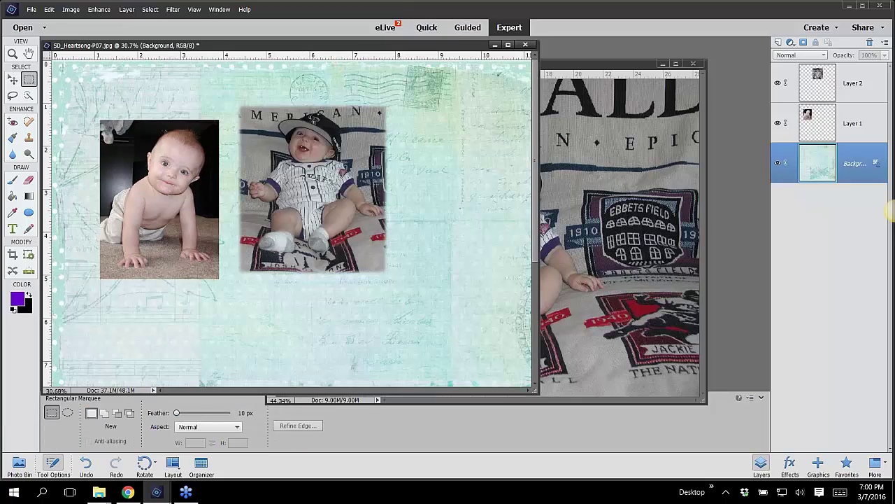
double_click(242, 412)
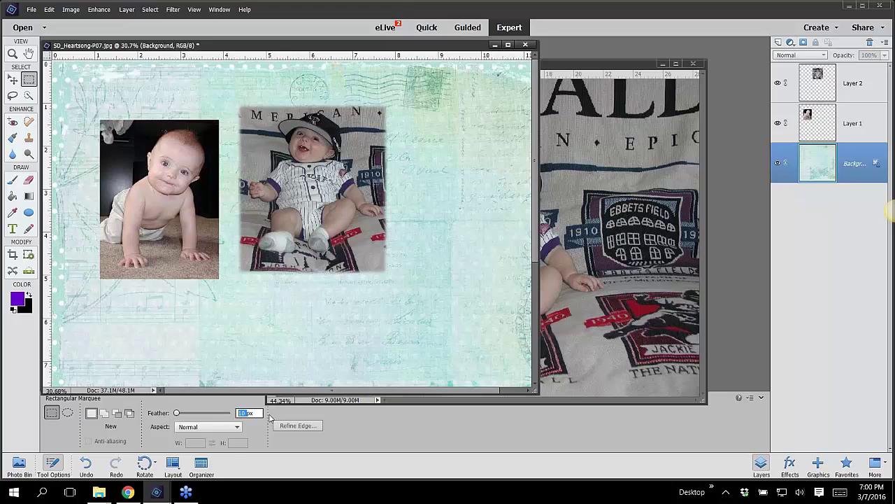
type("35")
Select the baseball baby in 5months.JPG and drag it onto the page as Layer 3.
left_click(637, 231)
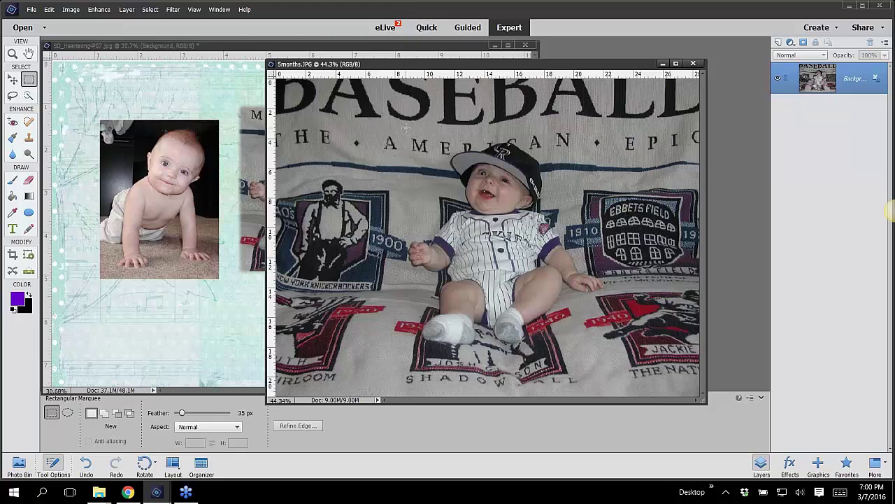
left_click_drag(407, 130, 605, 376)
key("v")
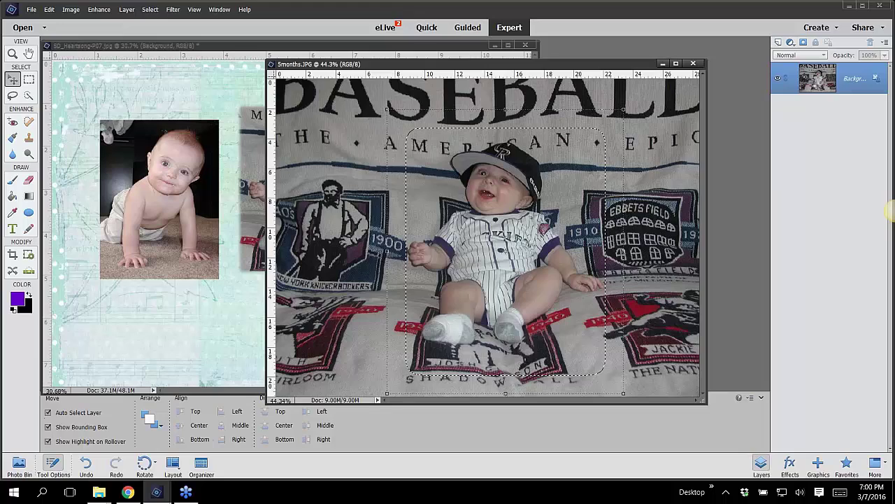
left_click_drag(392, 64, 590, 76)
left_click_drag(633, 204, 450, 150)
Zoom in to check the Layer 3 photo's soft edges, then zoom out and select the background.
scroll(424, 175, "up", 4)
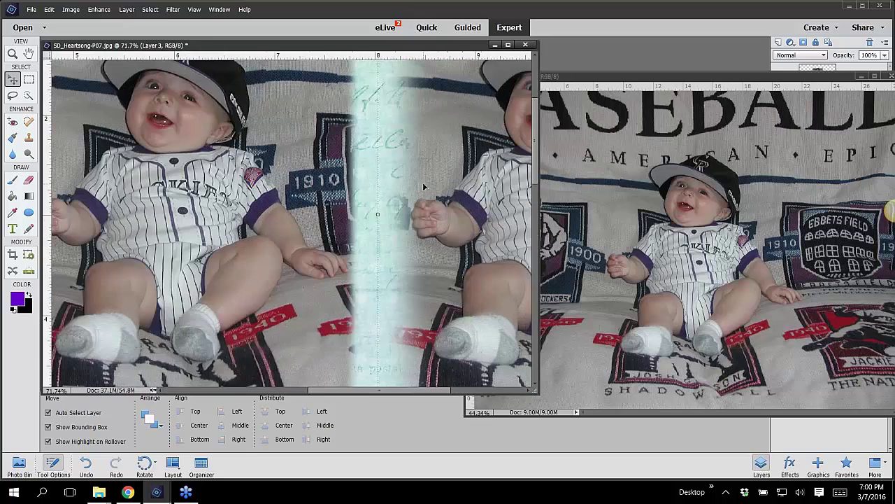
scroll(423, 186, "up", 1)
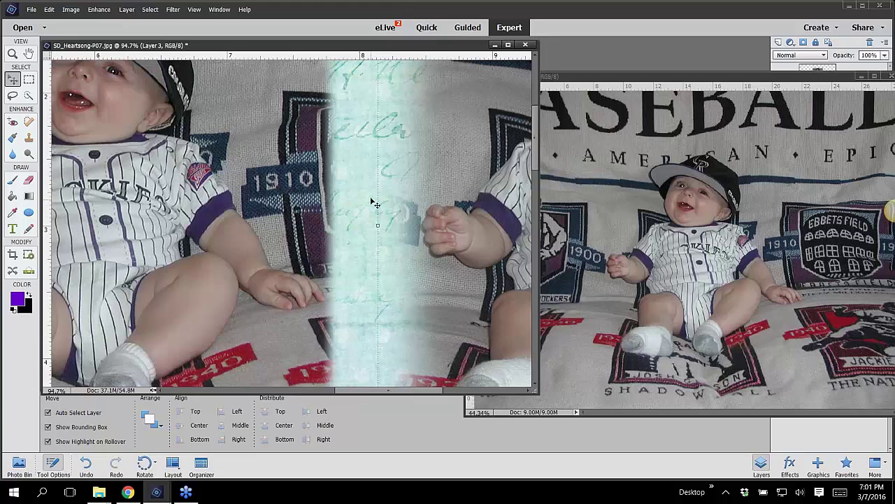
scroll(375, 202, "down", 3)
scroll(368, 208, "down", 1)
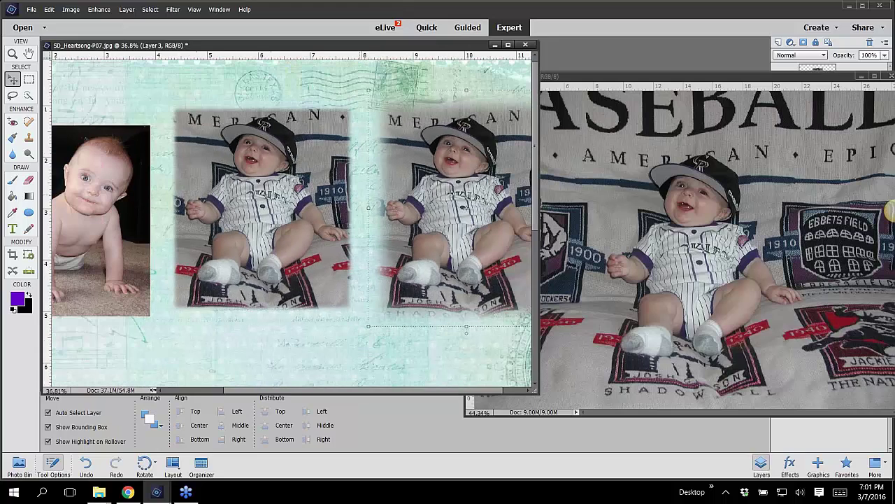
scroll(403, 255, "down", 1)
left_click(340, 281)
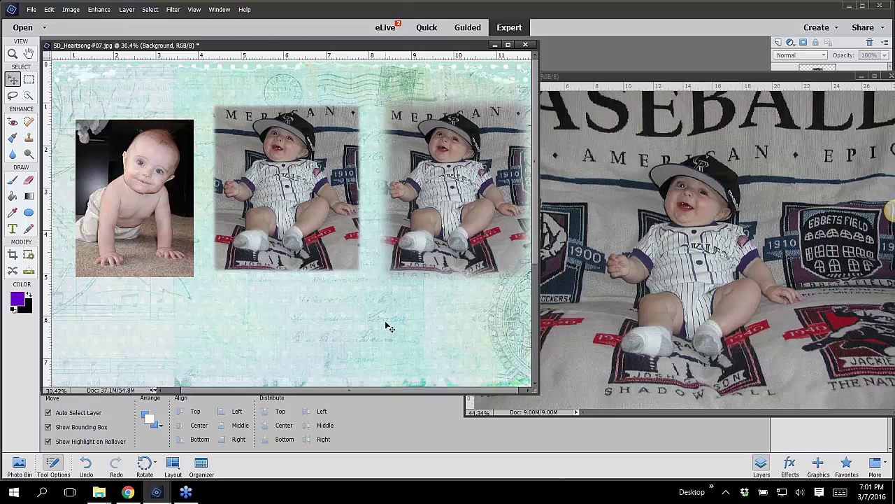
Close the 5months.JPG baseball photo.
left_click(752, 106)
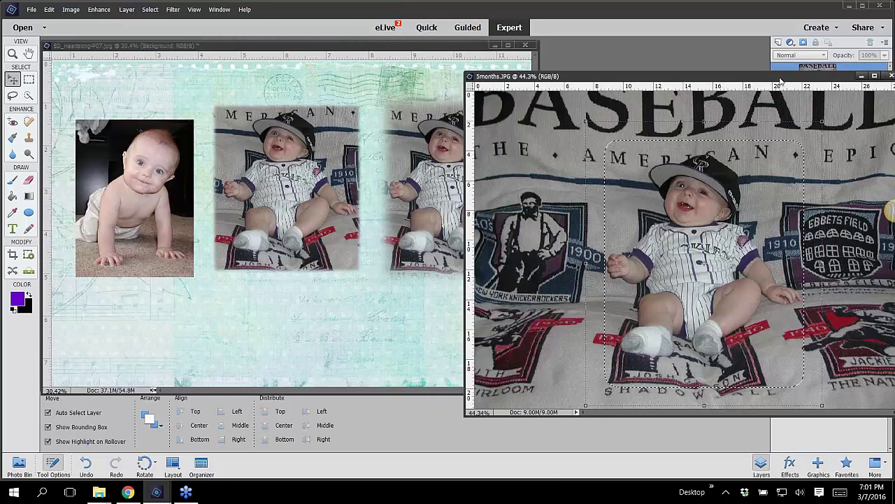
left_click_drag(629, 76, 478, 107)
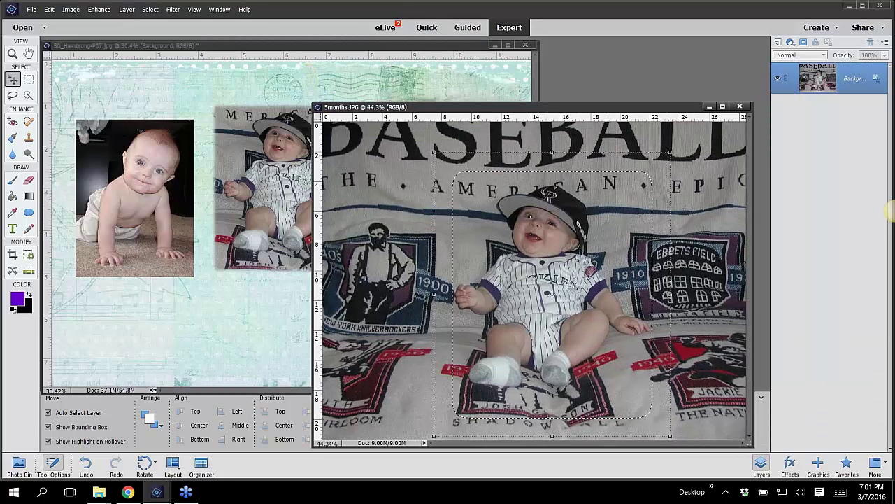
left_click(739, 107)
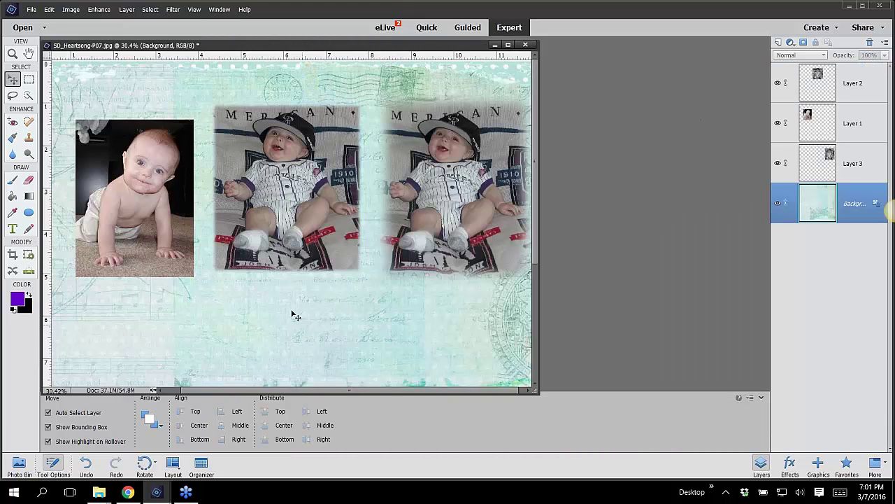
Zoom out the layout and bring up the Open dialog.
scroll(294, 314, "down", 2)
left_click(31, 10)
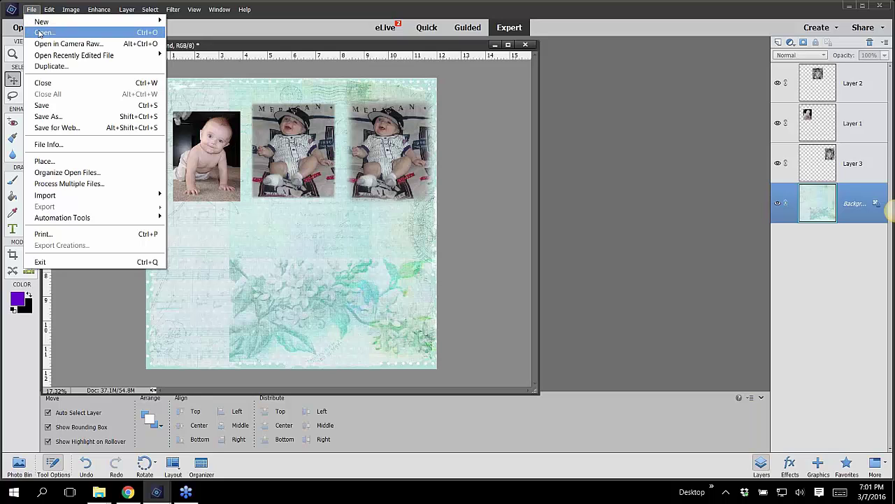
left_click(41, 32)
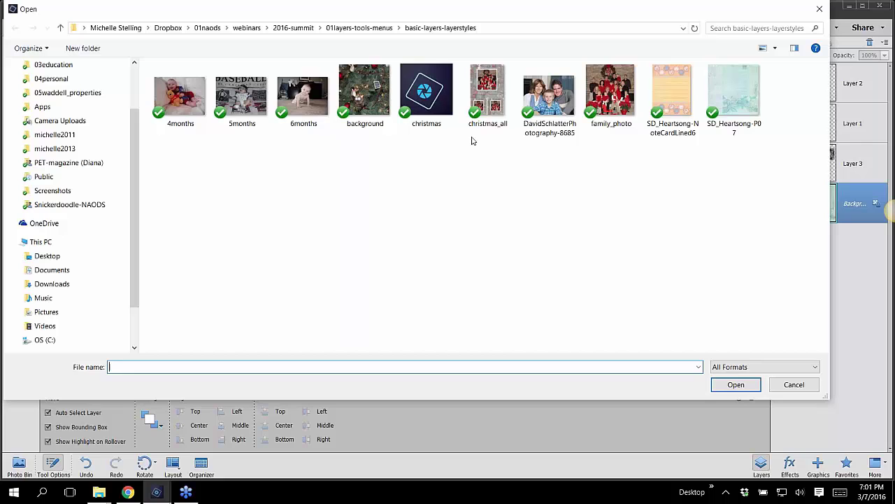
Open 4months.JPG and place two copies of the Pooh photo along the page bottom.
double_click(192, 106)
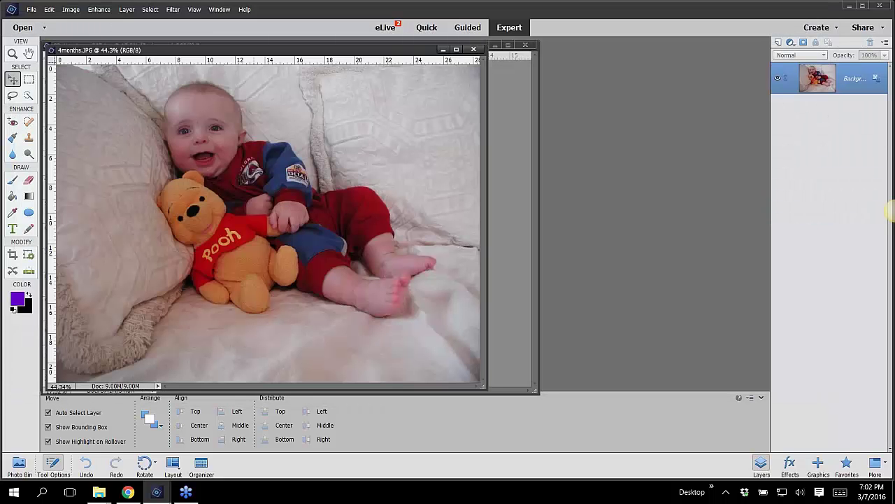
left_click_drag(216, 50, 706, 54)
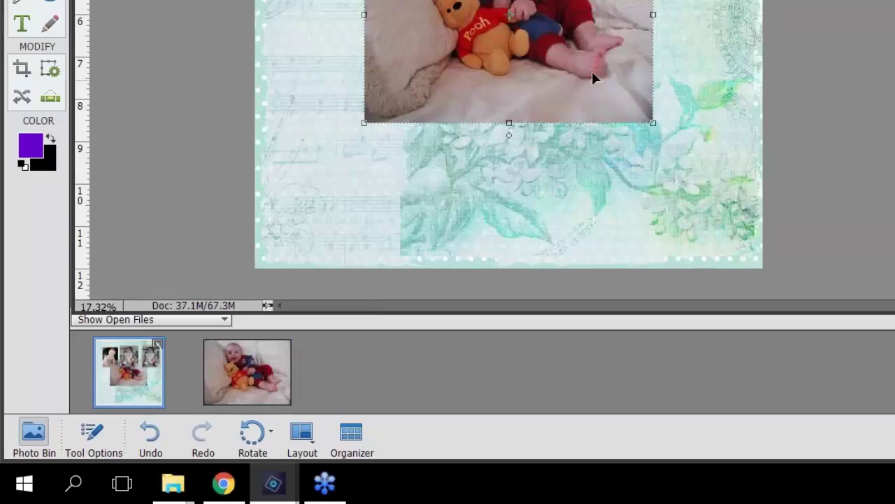
left_click_drag(592, 77, 529, 172)
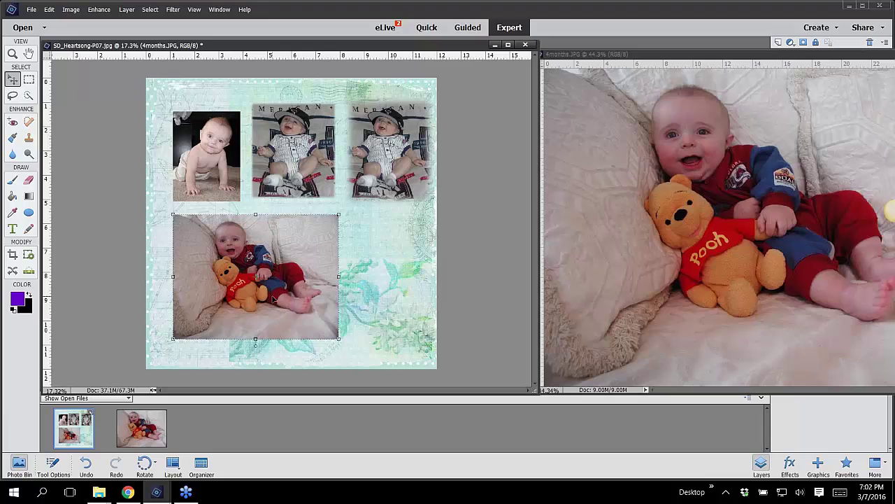
left_click(762, 162)
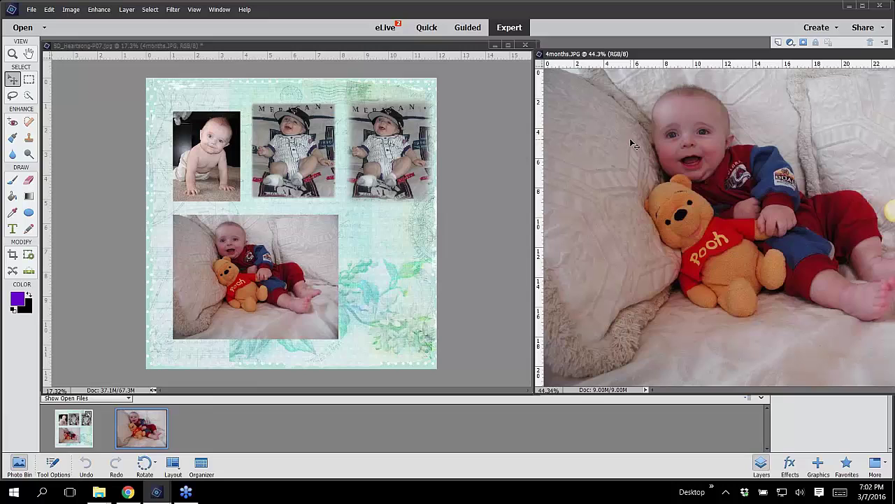
left_click_drag(629, 139, 324, 259)
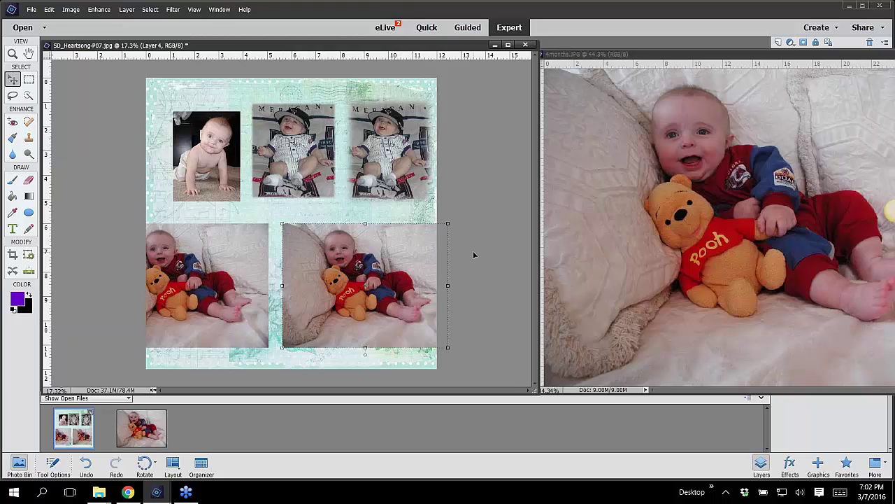
Float the 4months.JPG photo window and close it.
left_click(701, 204)
left_click_drag(814, 56, 485, 123)
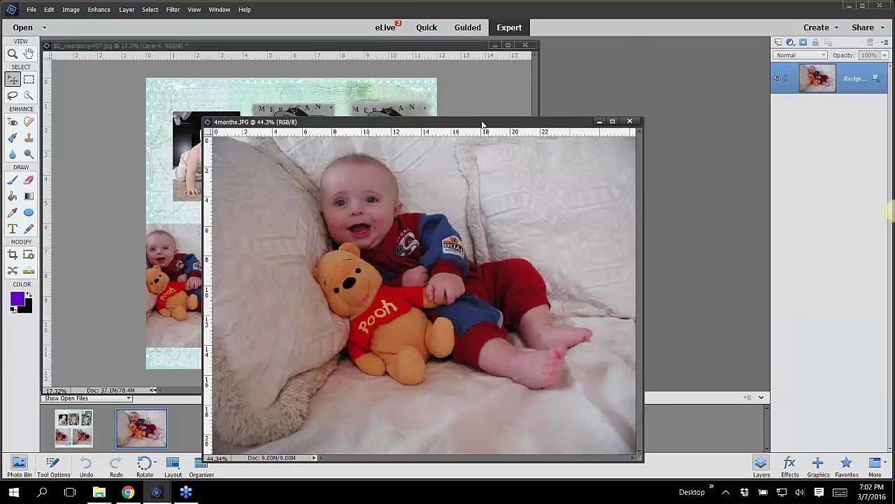
left_click(631, 123)
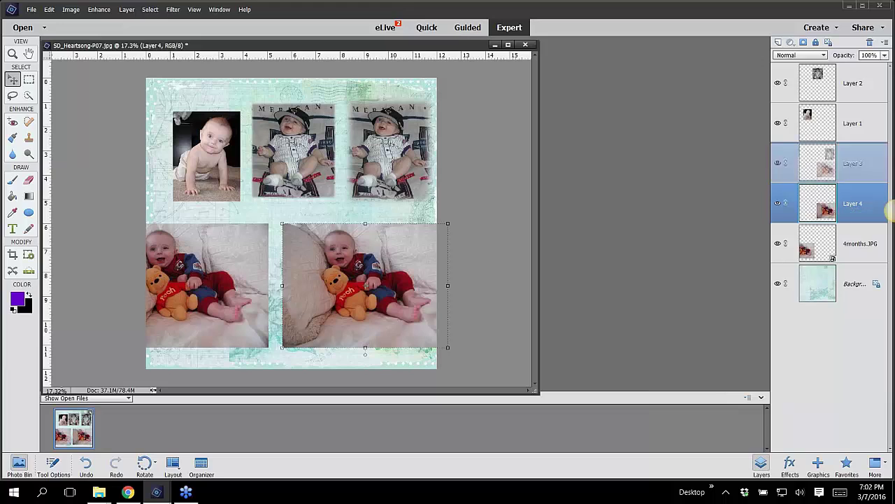
Delete the extra Pooh and duplicate baseball layers, centre the Pooh photo at bottom, move baseball top-right.
left_click(870, 43)
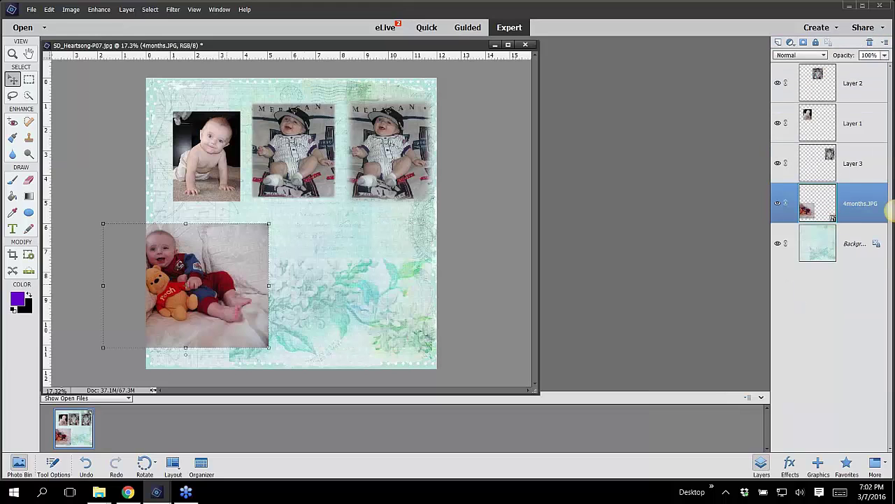
left_click_drag(220, 284, 340, 284)
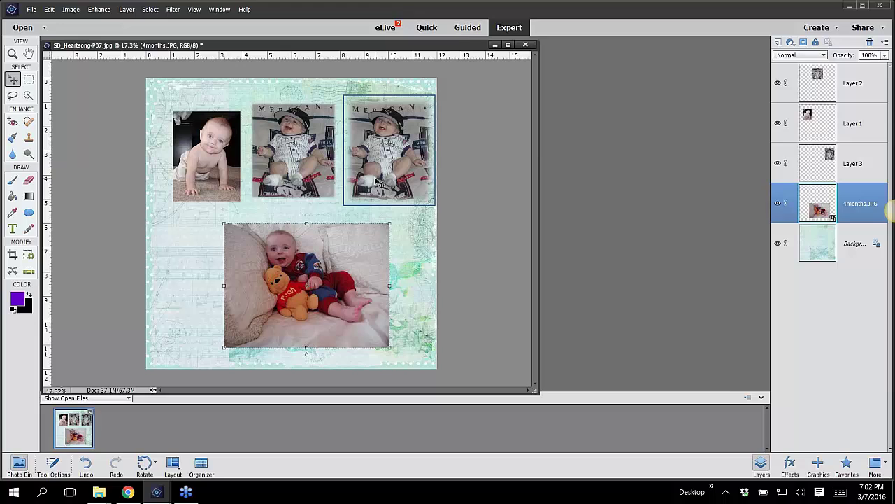
left_click(380, 183)
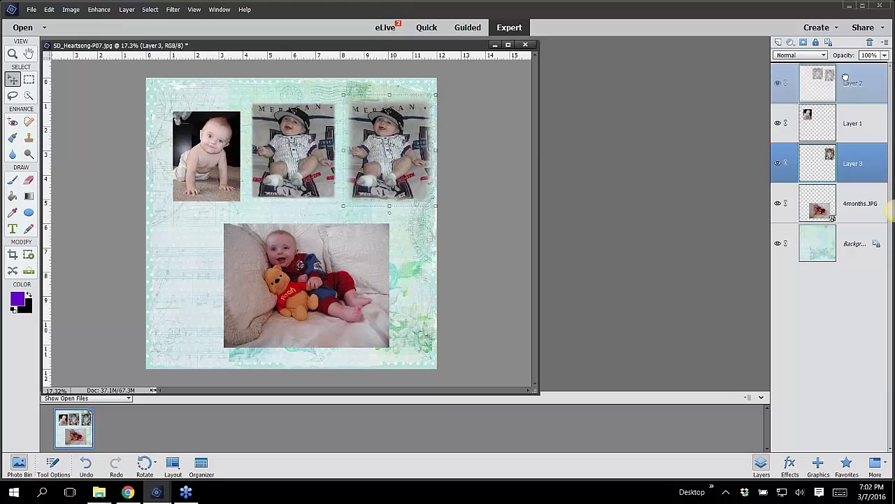
left_click(870, 43)
left_click_drag(283, 151, 372, 153)
Shift the crawling baby photo slightly right and up on the page.
left_click(223, 165)
left_click_drag(222, 164, 259, 157)
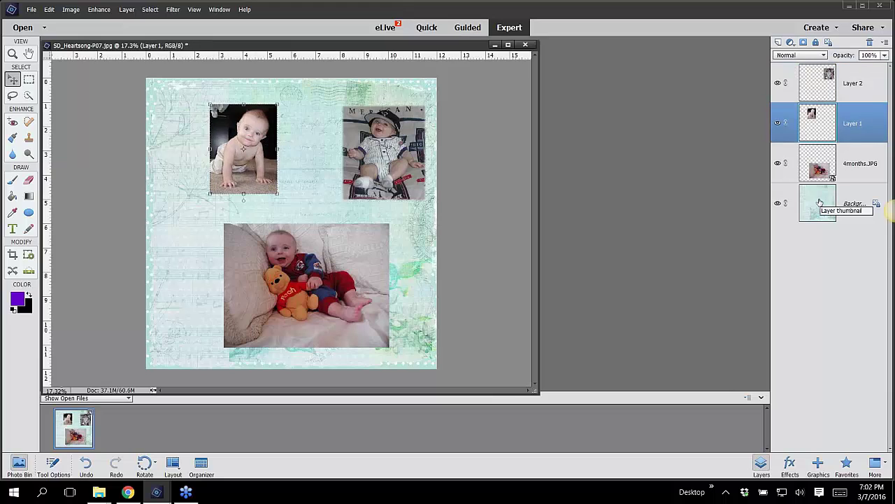
left_click(855, 206)
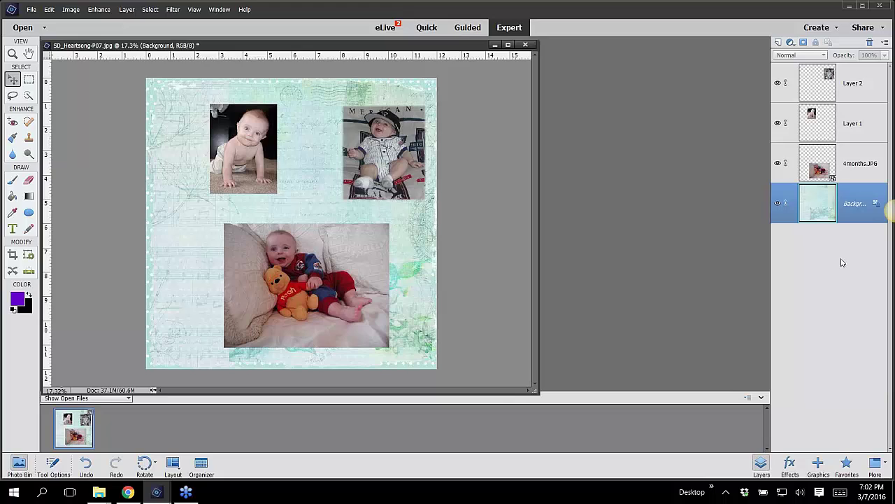
Step through Layer 1 and Layer 2, then begin renaming the 4months.JPG layer.
left_click(848, 170)
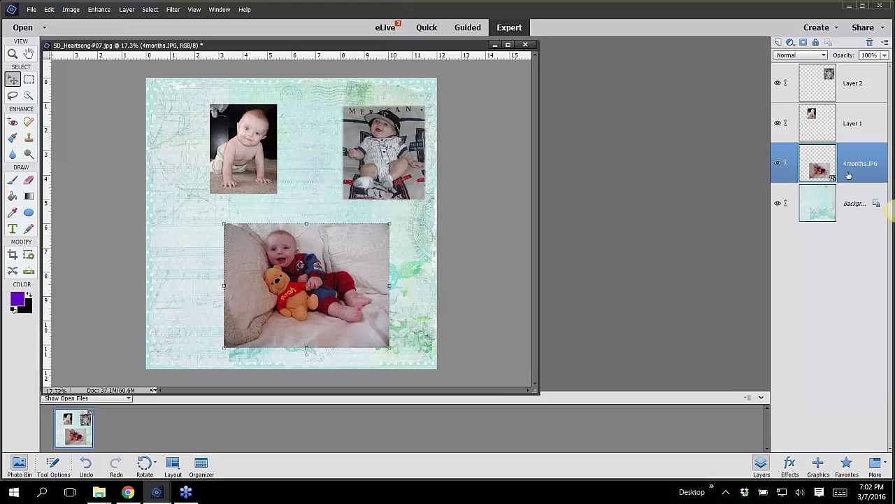
left_click(847, 126)
left_click(855, 96)
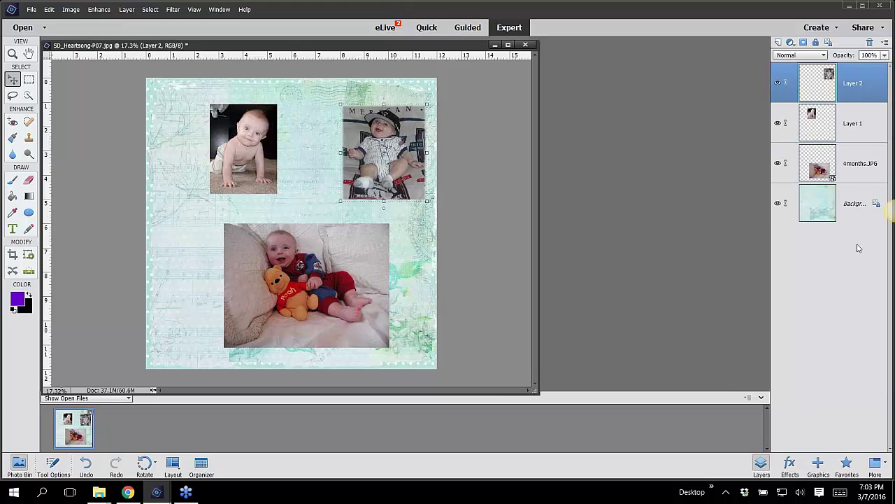
double_click(849, 163)
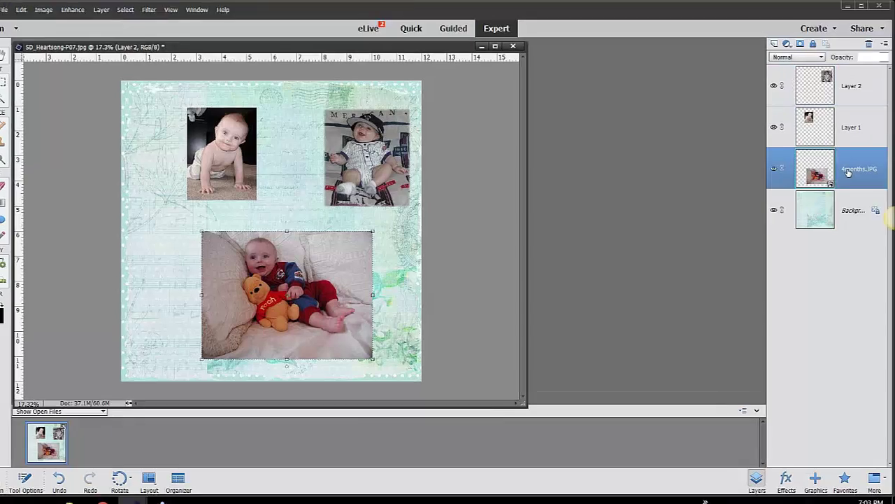